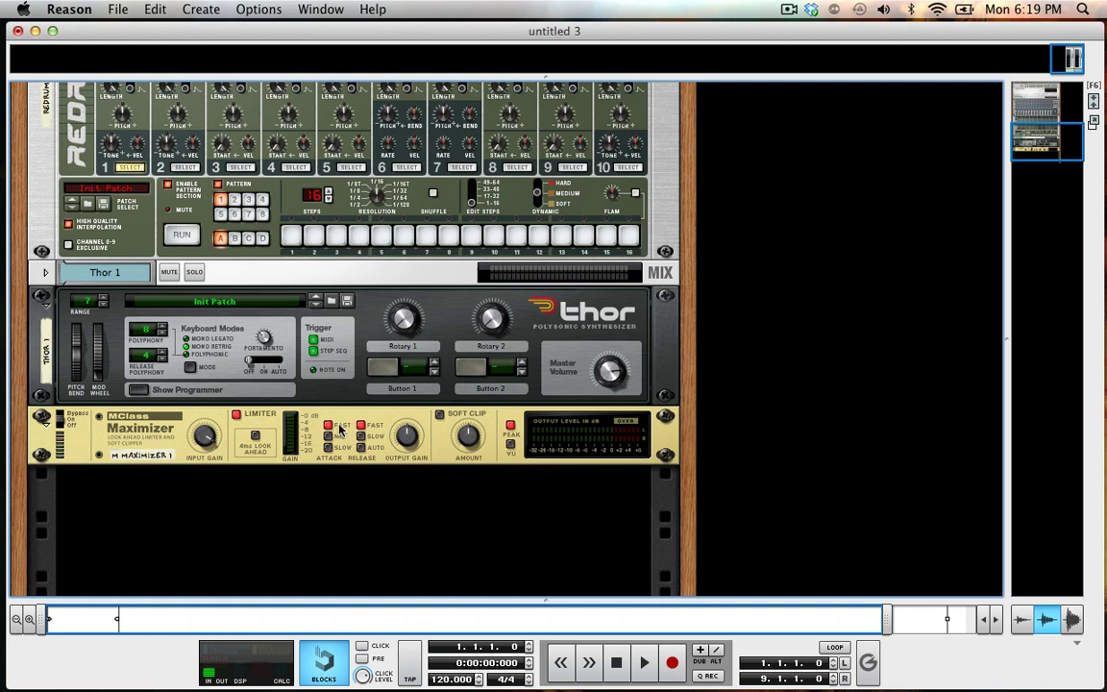
Step: Add a second Thor Polysonic Synthesizer below the Maximizer and show its programmer
left_click(385, 427)
scroll(388, 424, "down", 2)
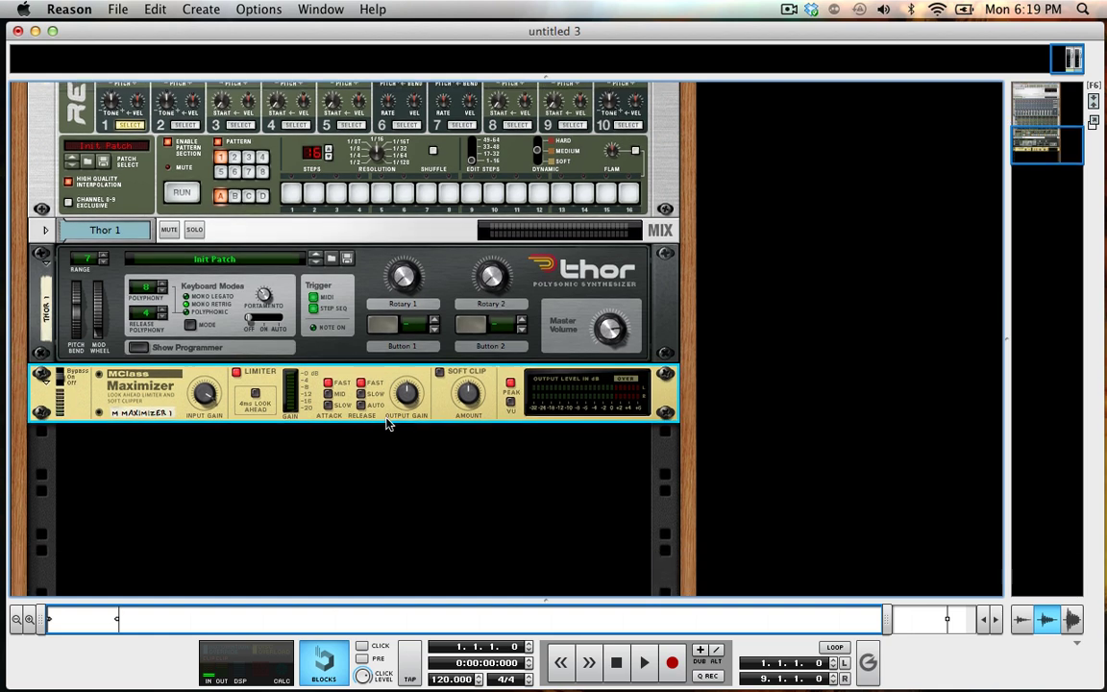
left_click(197, 8)
mouse_move(231, 89)
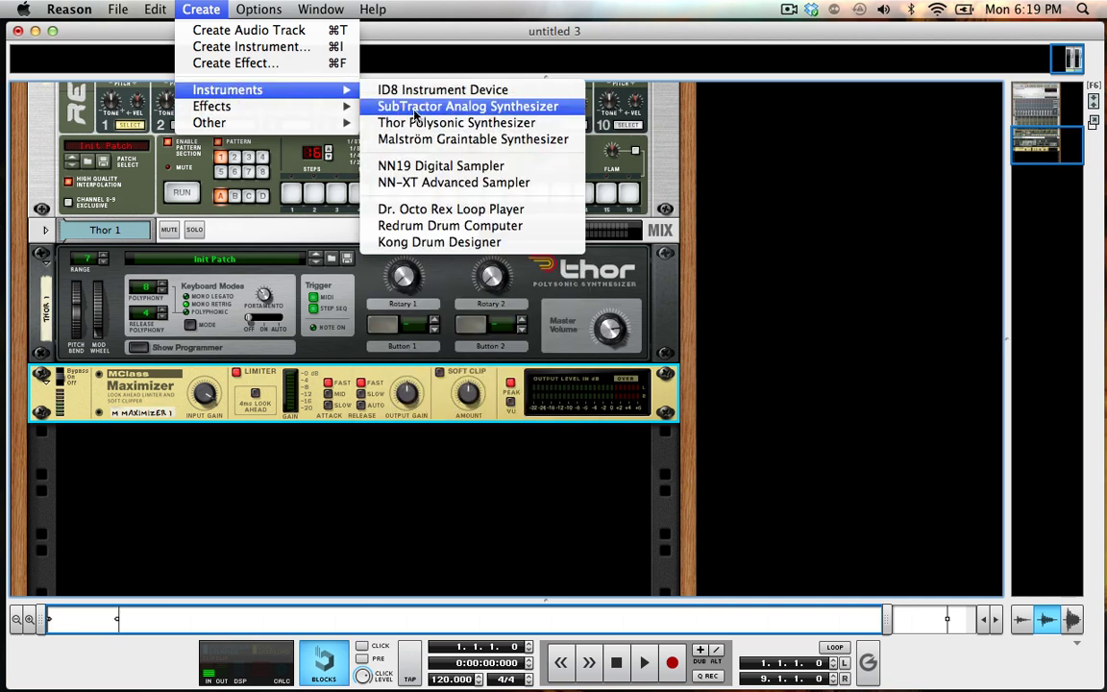
left_click(396, 119)
scroll(211, 461, "down", 3)
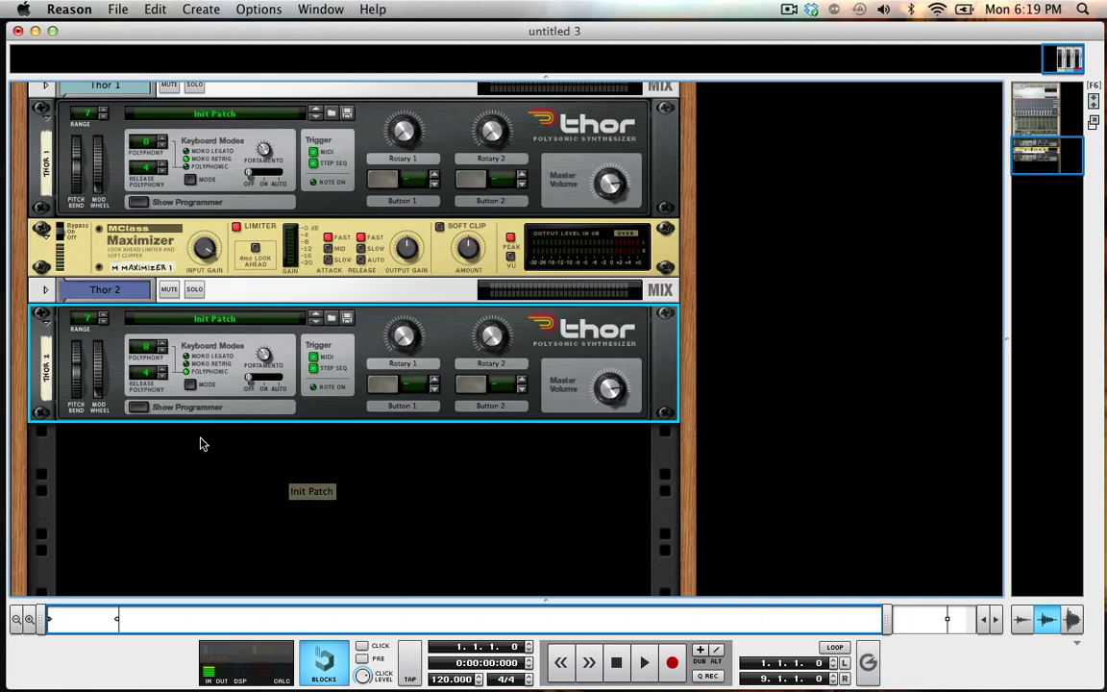
left_click(147, 404)
scroll(169, 384, "down", 2)
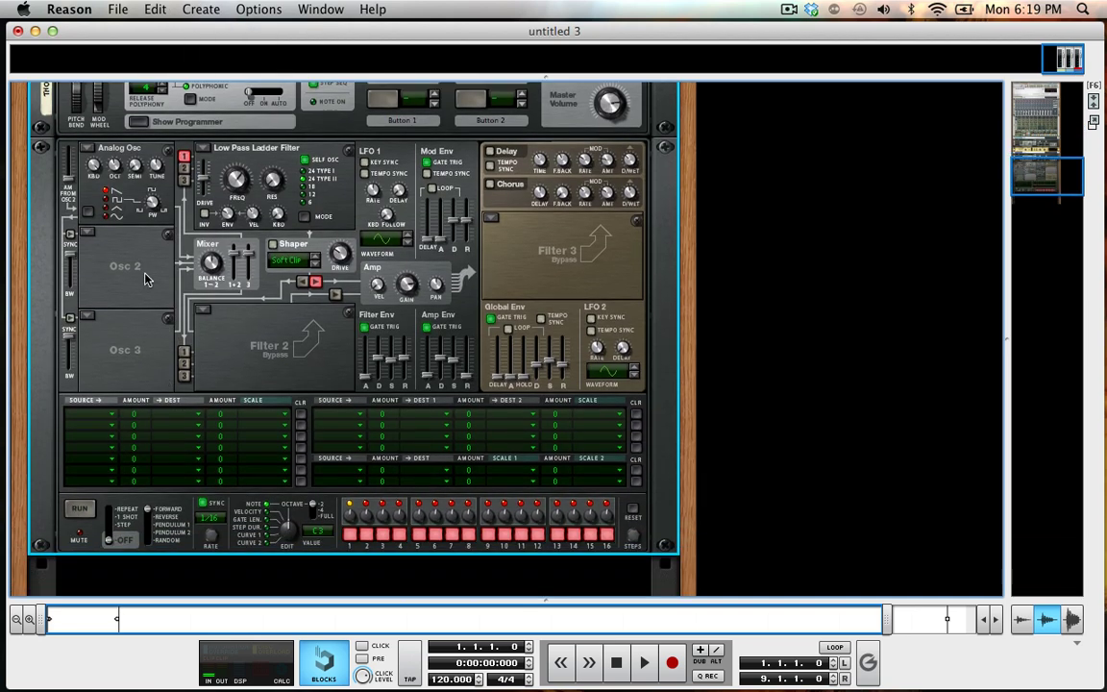
Step: Switch oscillator 1 of the new Thor to FM Pair and turn its FM amount fully down
left_click(89, 147)
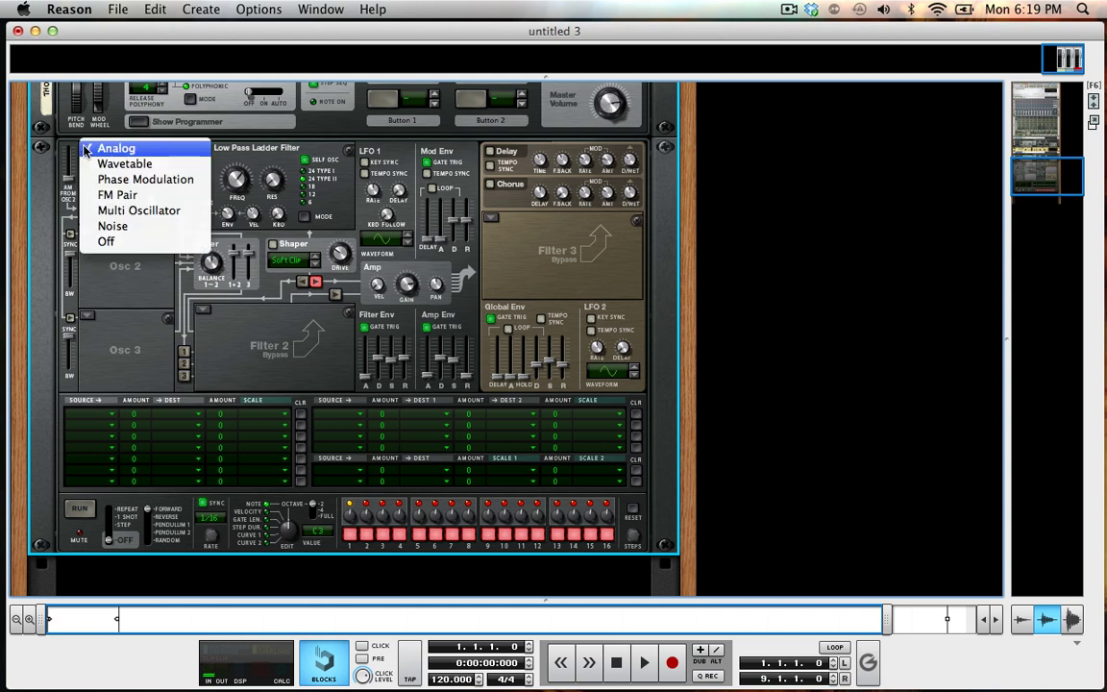
left_click(159, 194)
left_click_drag(125, 217, 123, 252)
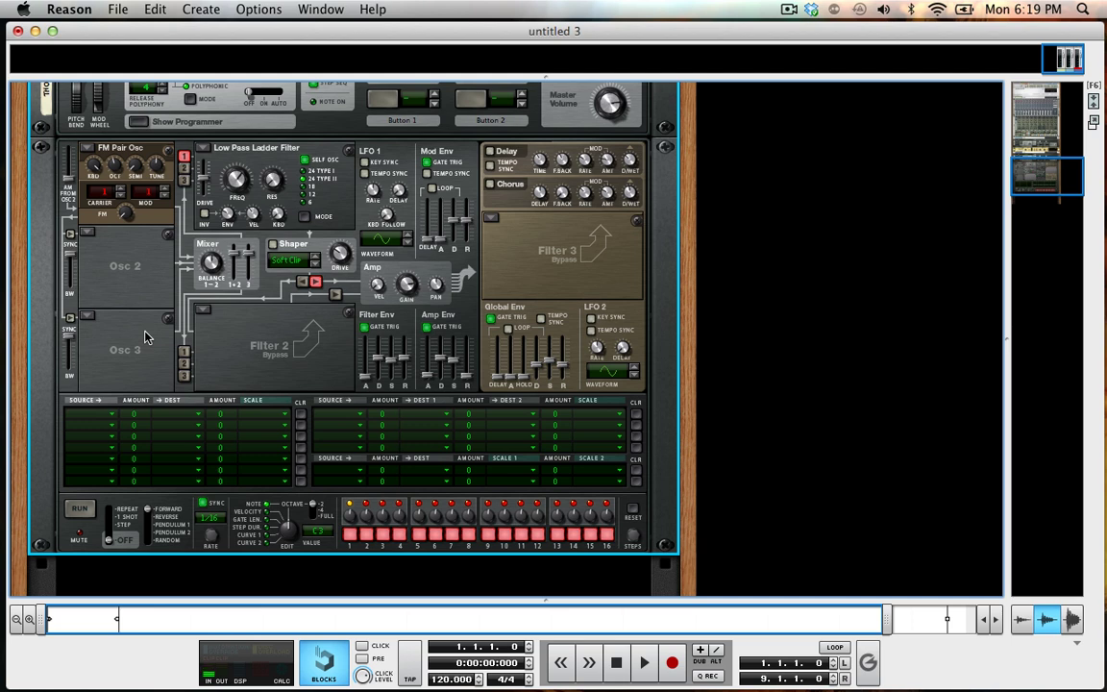
Step: Change oscillator 1 to the Analog type
left_click(88, 147)
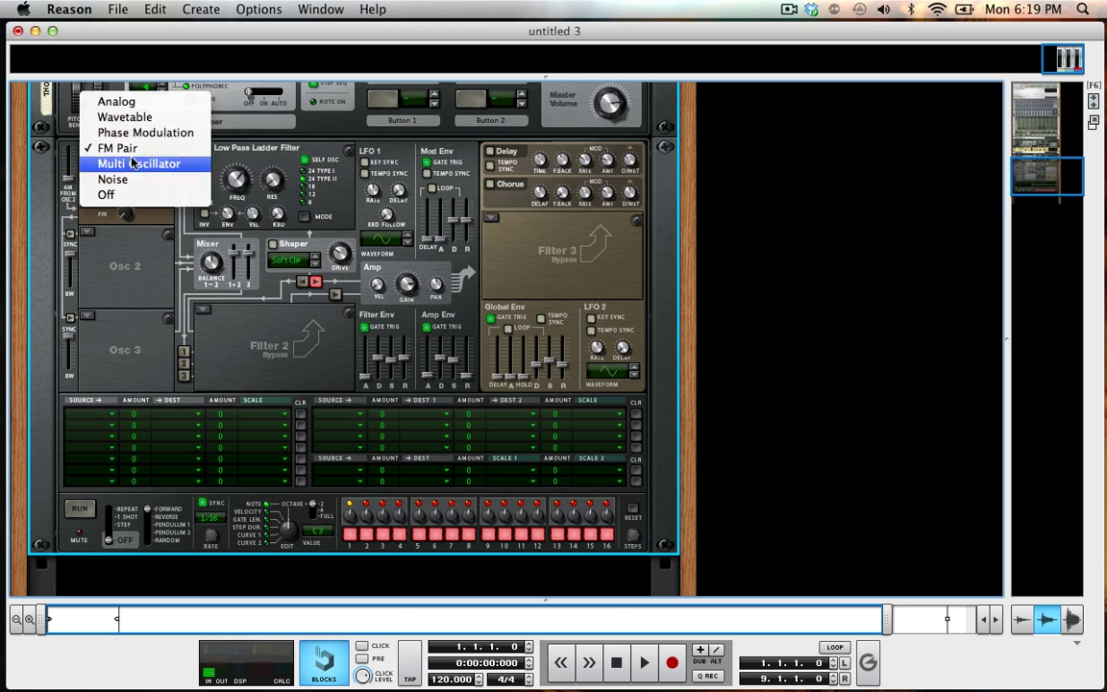
left_click(116, 148)
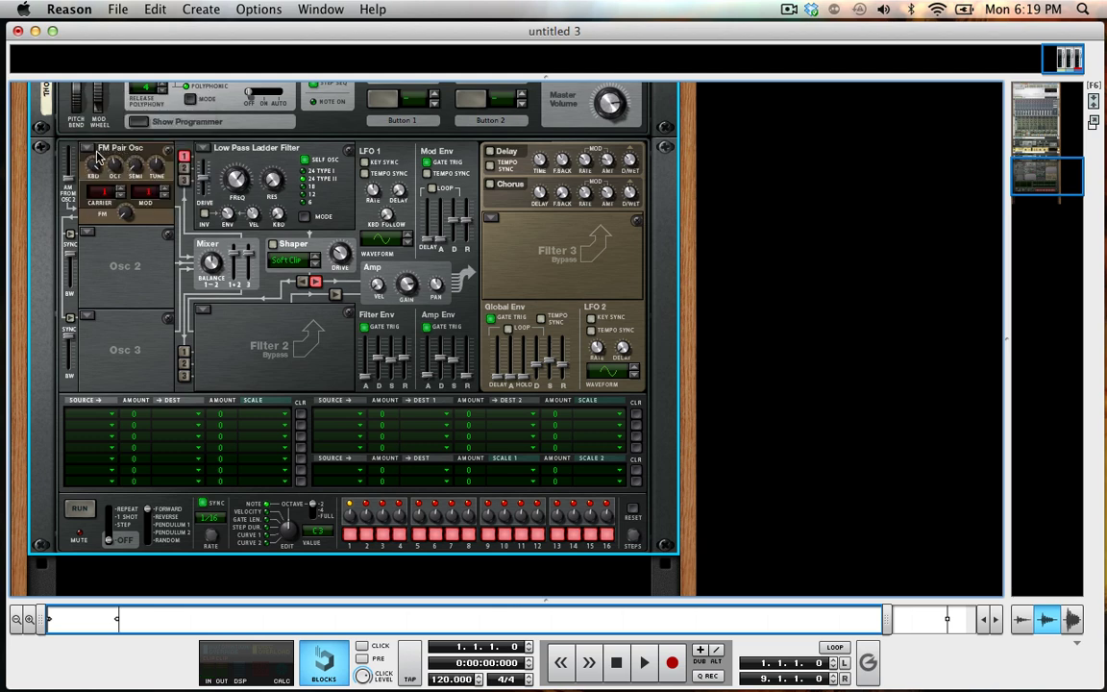
left_click(88, 147)
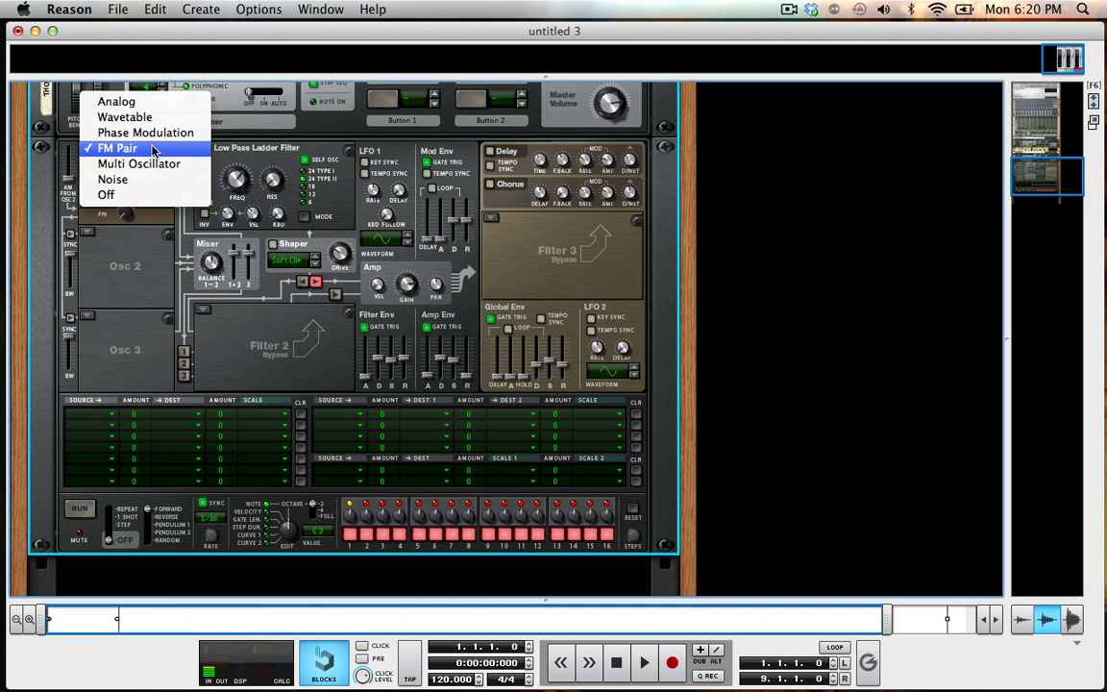
left_click(154, 148)
left_click(84, 151)
left_click(84, 151)
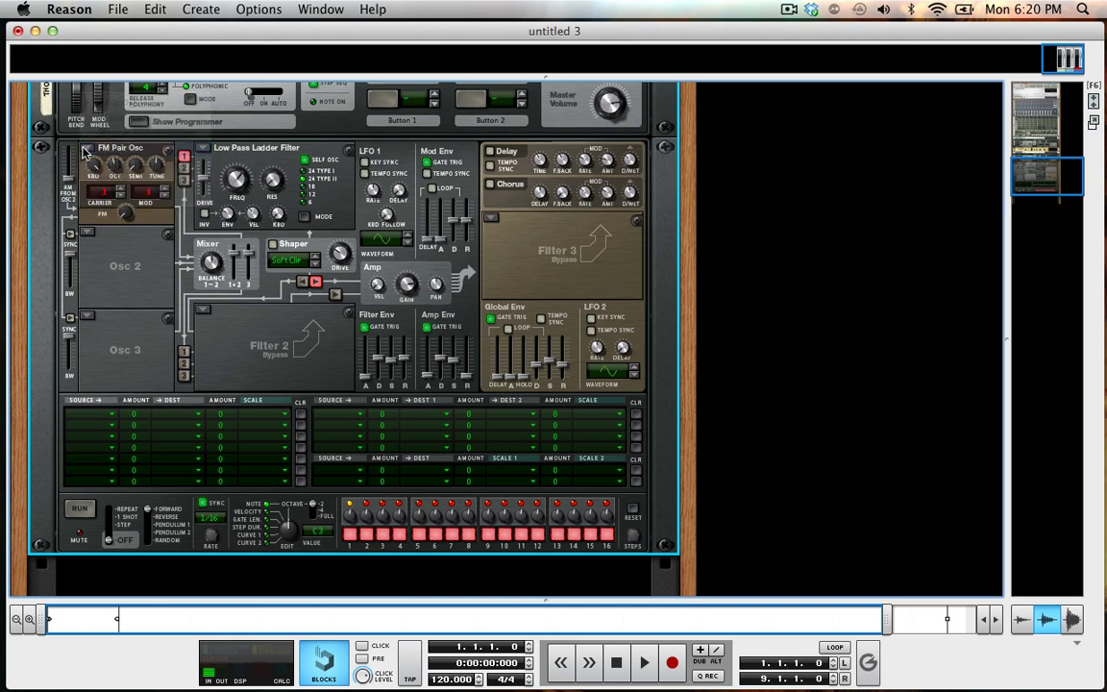
left_click(85, 149)
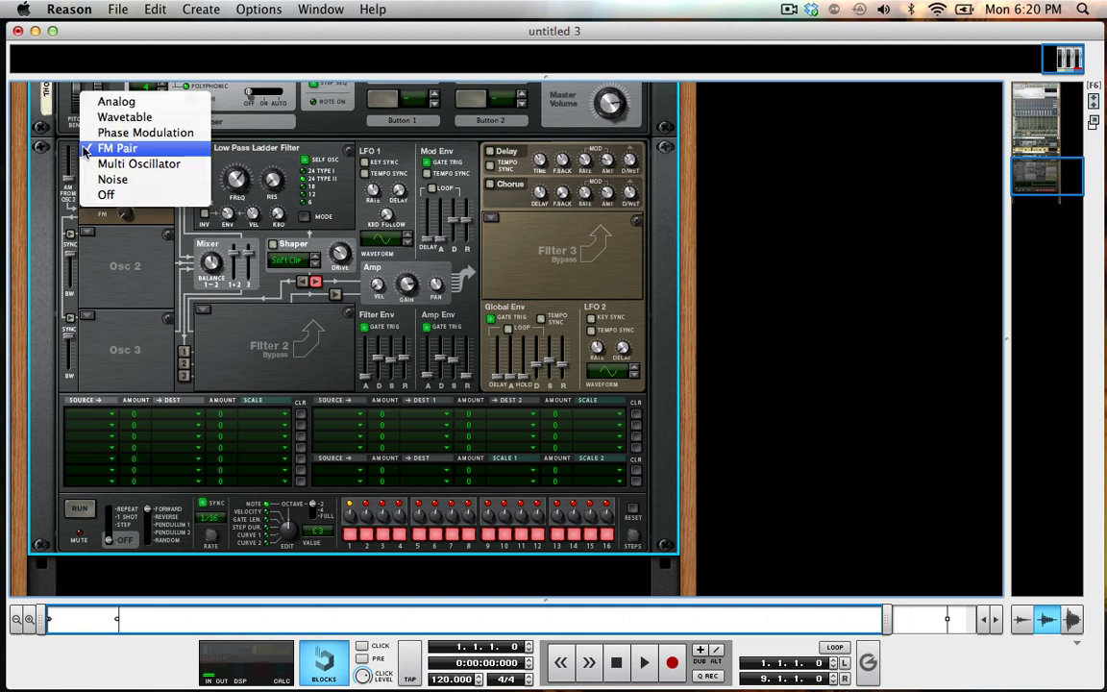
left_click(116, 103)
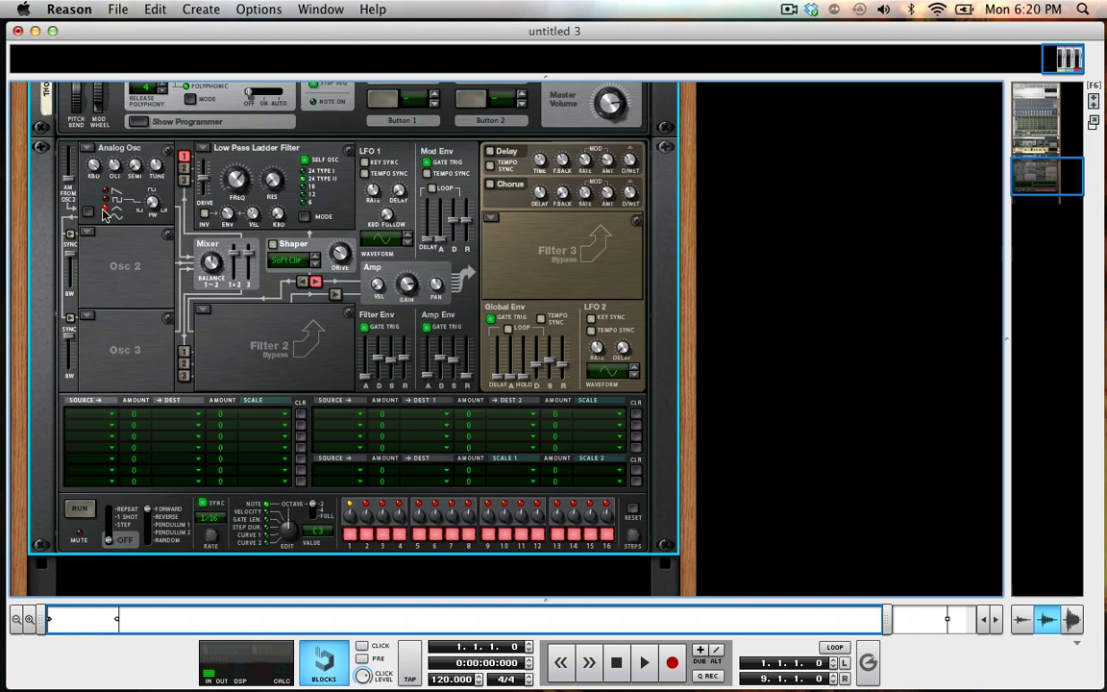
Step: Set oscillator 1 to FM Pair with an FM amount of 0 and switch Filter 1 to bypass
left_click(85, 144)
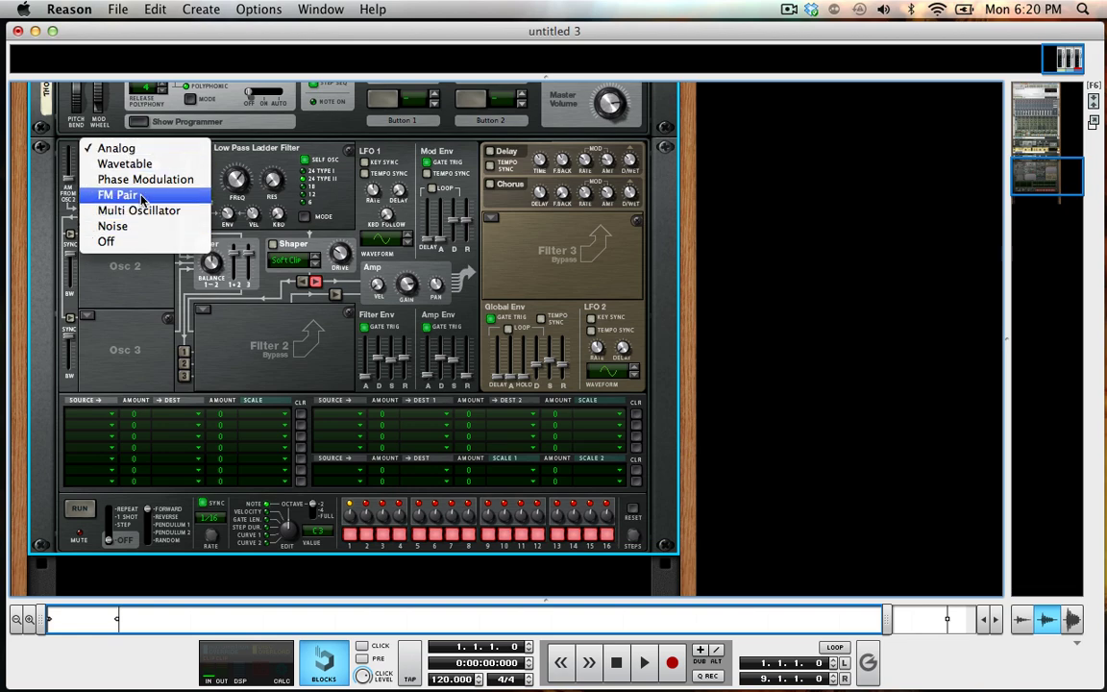
left_click(129, 194)
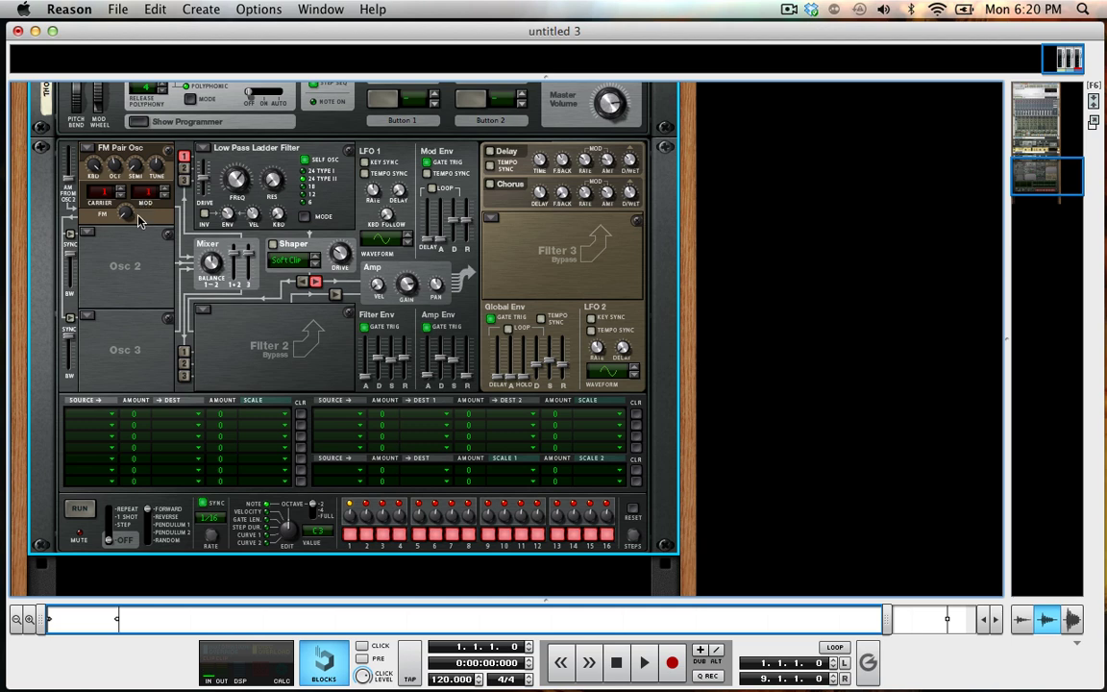
left_click_drag(137, 217, 135, 283)
mouse_move(124, 219)
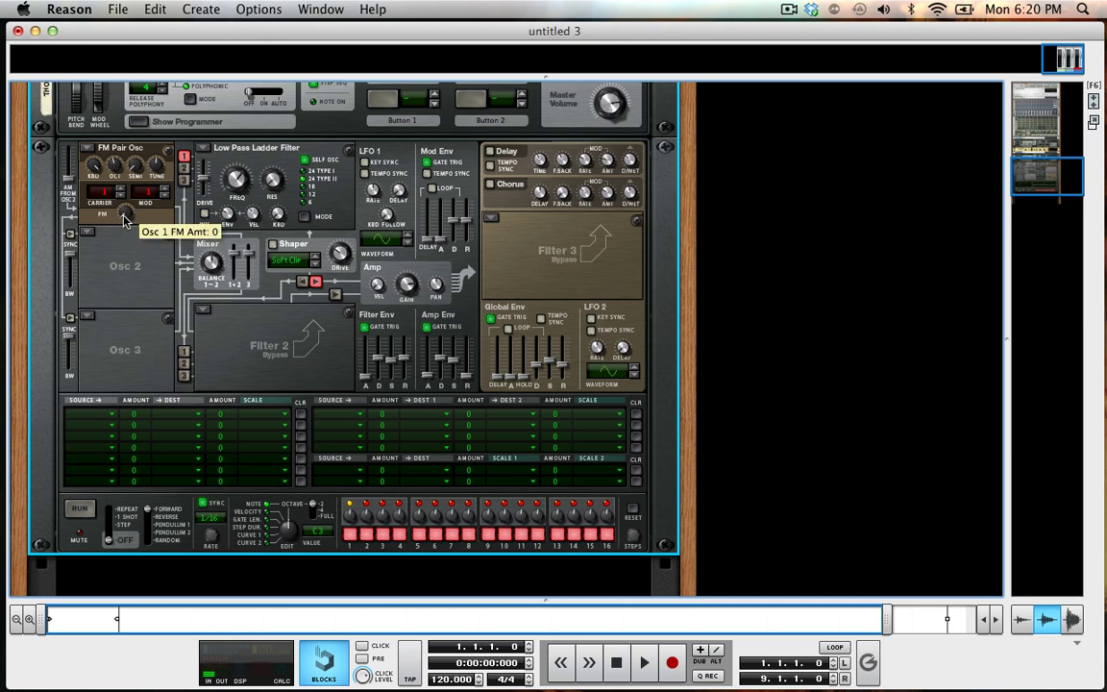
left_click(200, 147)
left_click(230, 210)
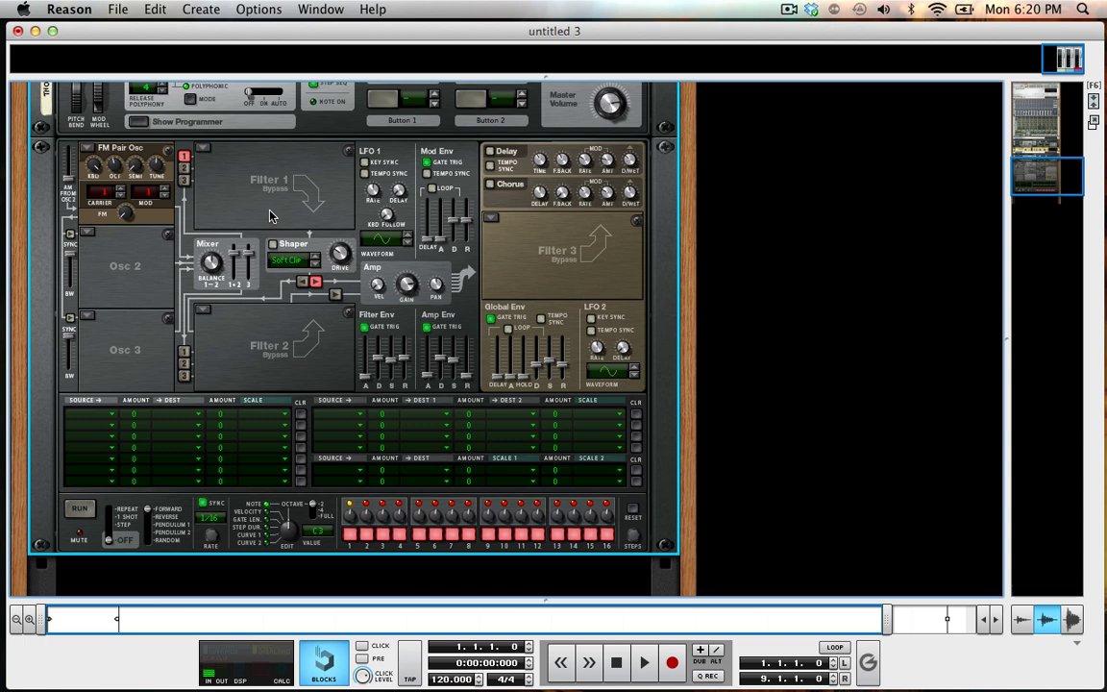
Step: In the first modulation matrix row, route Mod Env to Osc 1 Pitch with an amount of 66
left_click(96, 414)
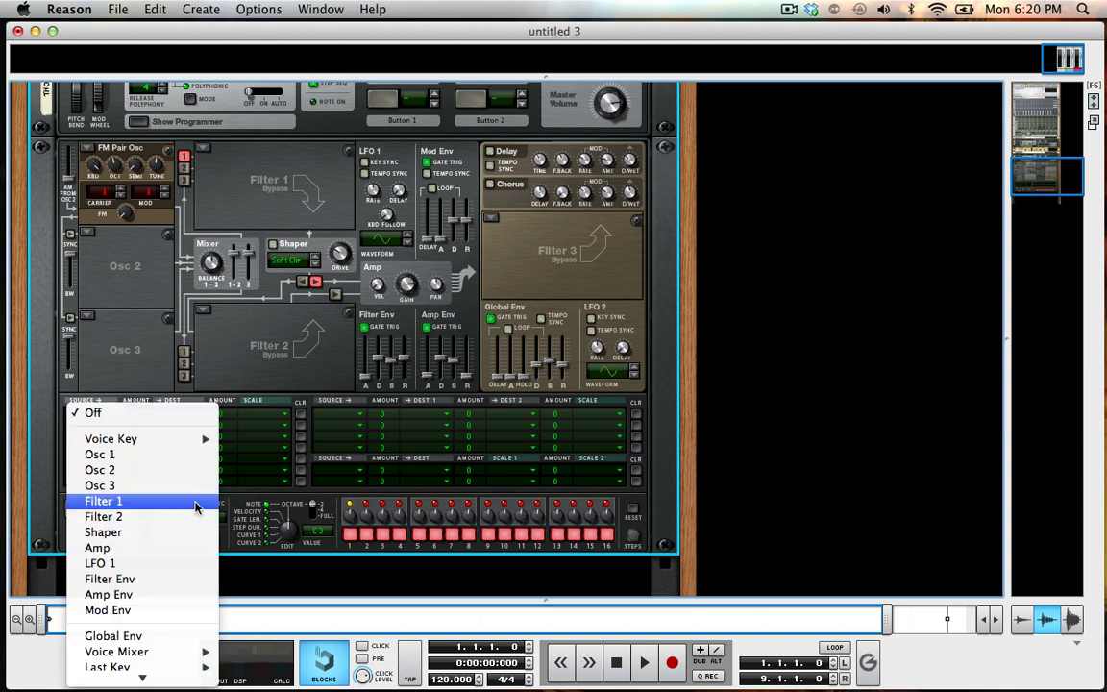
left_click(163, 609)
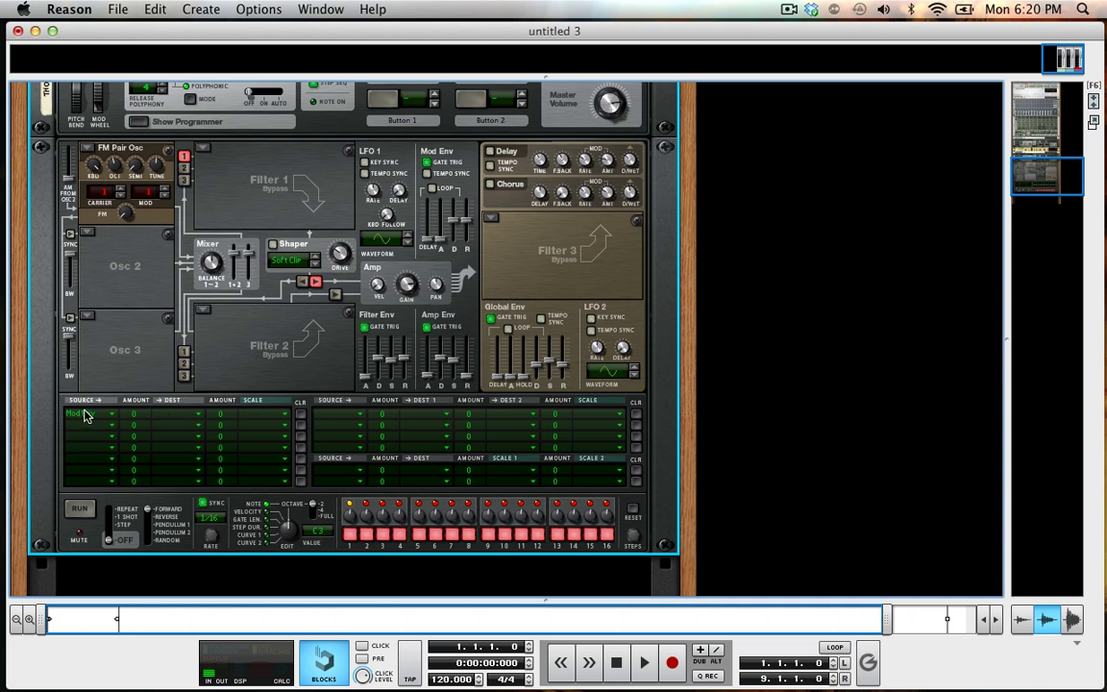
left_click(154, 415)
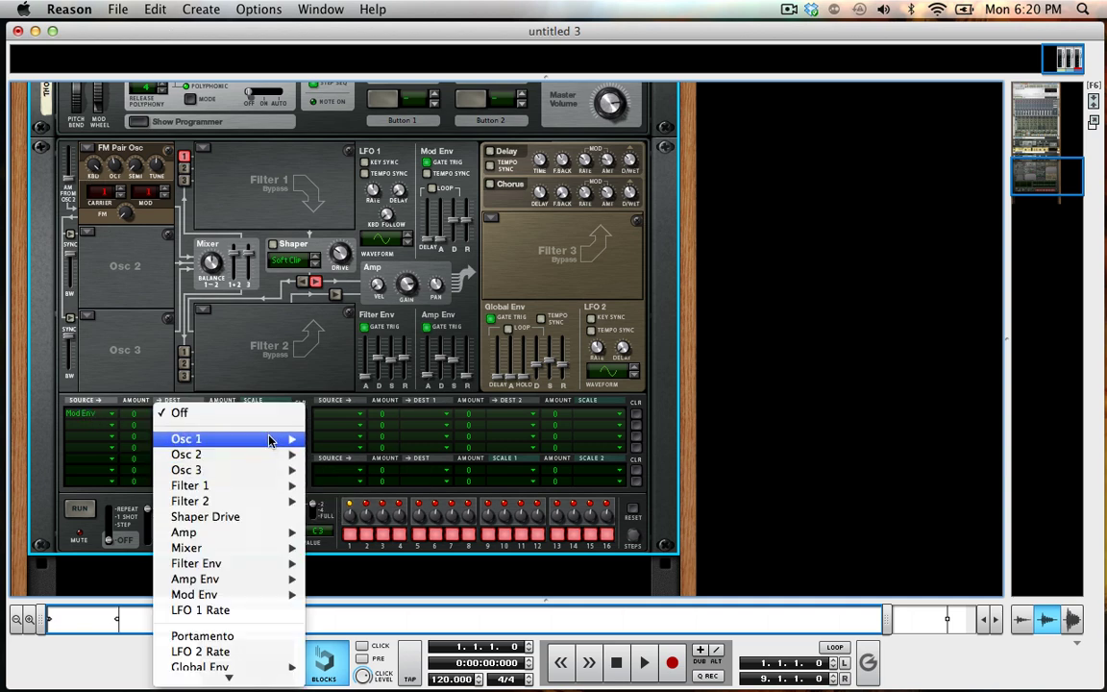
mouse_move(269, 439)
left_click(353, 439)
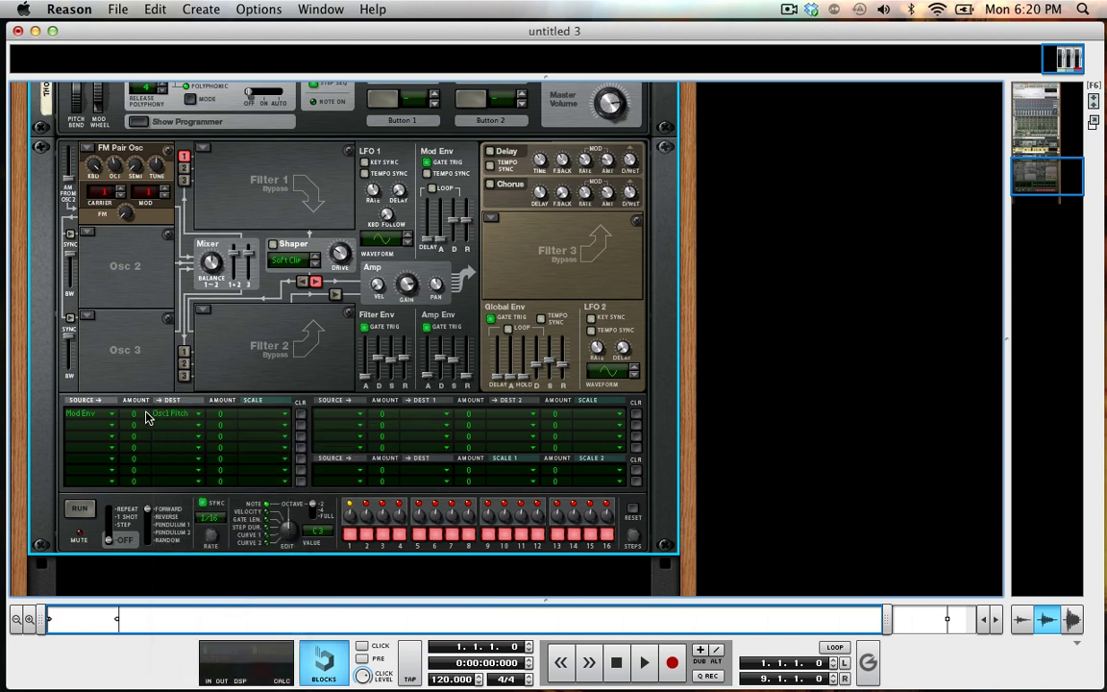
left_click_drag(146, 416, 134, 344)
Step: Shorten the Mod Env decay to near its minimum and lower all the Filter Env sliders to minimum
mouse_move(454, 221)
left_mouse_down()
mouse_move(459, 238)
mouse_move(452, 224)
left_mouse_up()
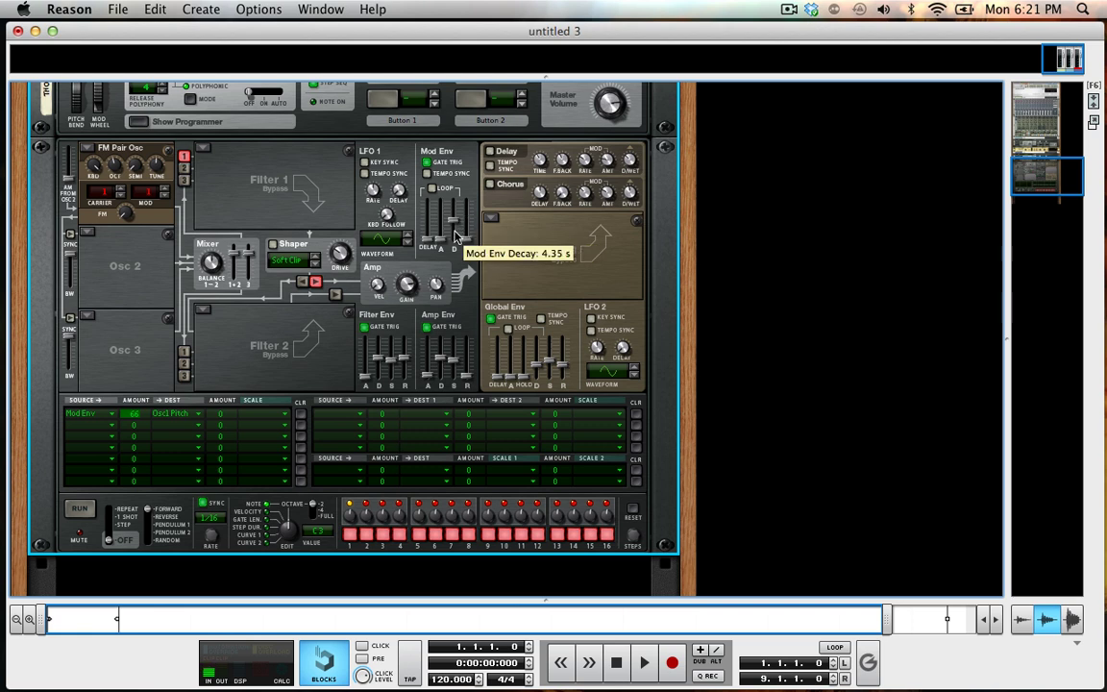
left_click_drag(457, 235, 461, 239)
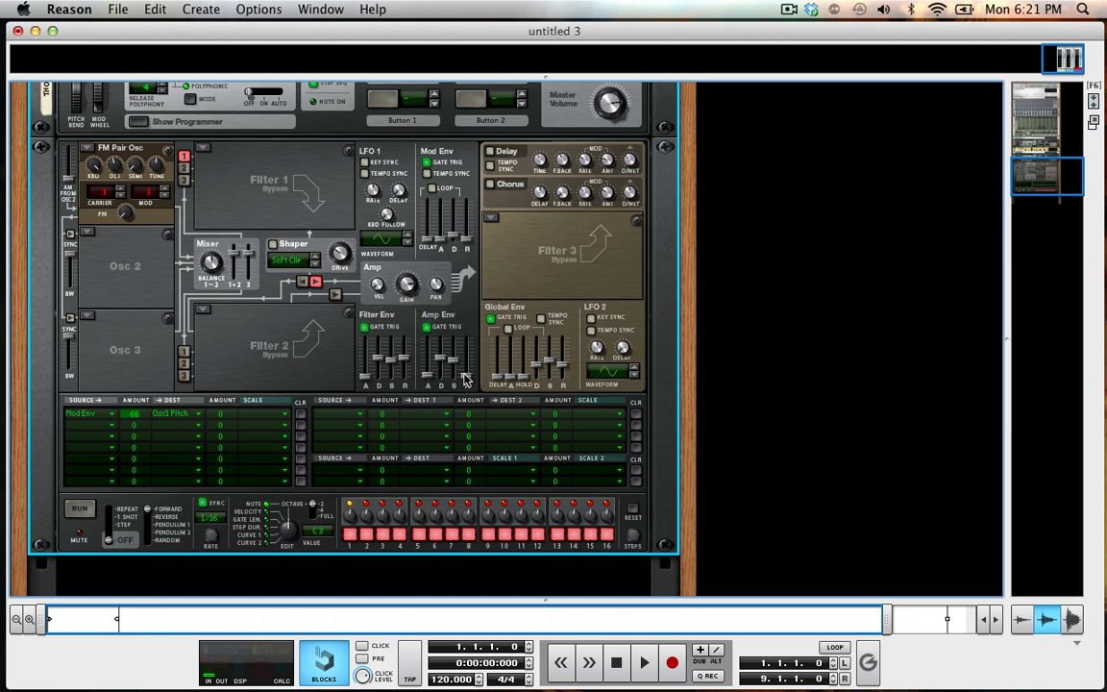
left_click_drag(380, 360, 415, 373)
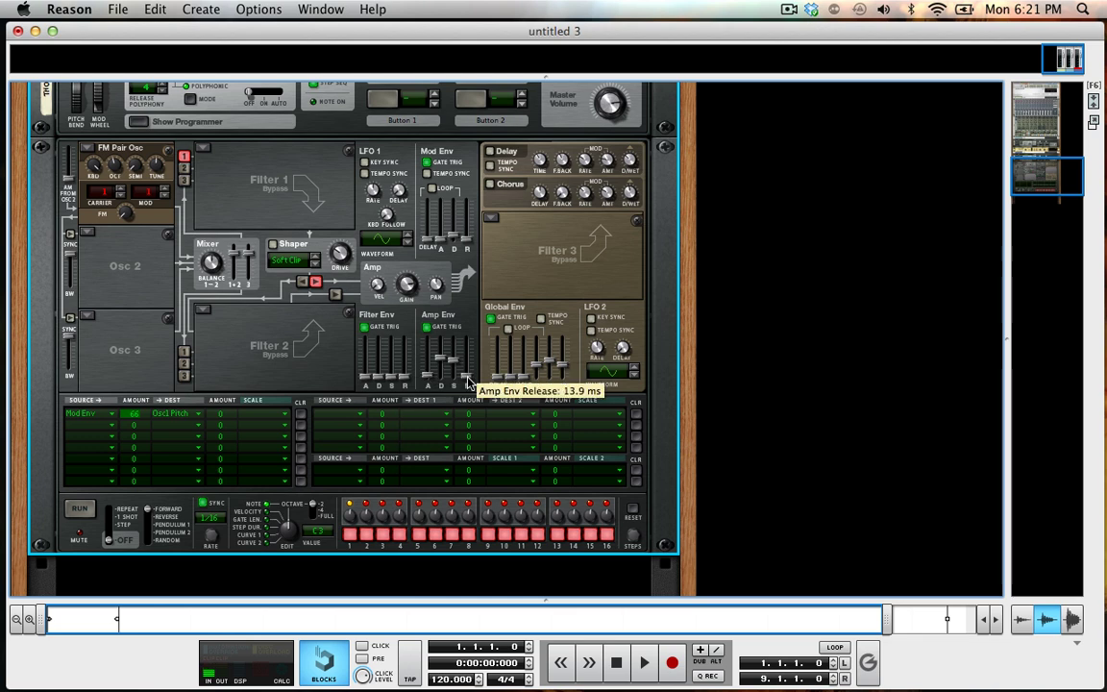
Step: Shape the Amp Env with a 9.0 ms attack, minimum sustain, a slightly shorter decay and a slightly longer release
left_click_drag(468, 382, 468, 376)
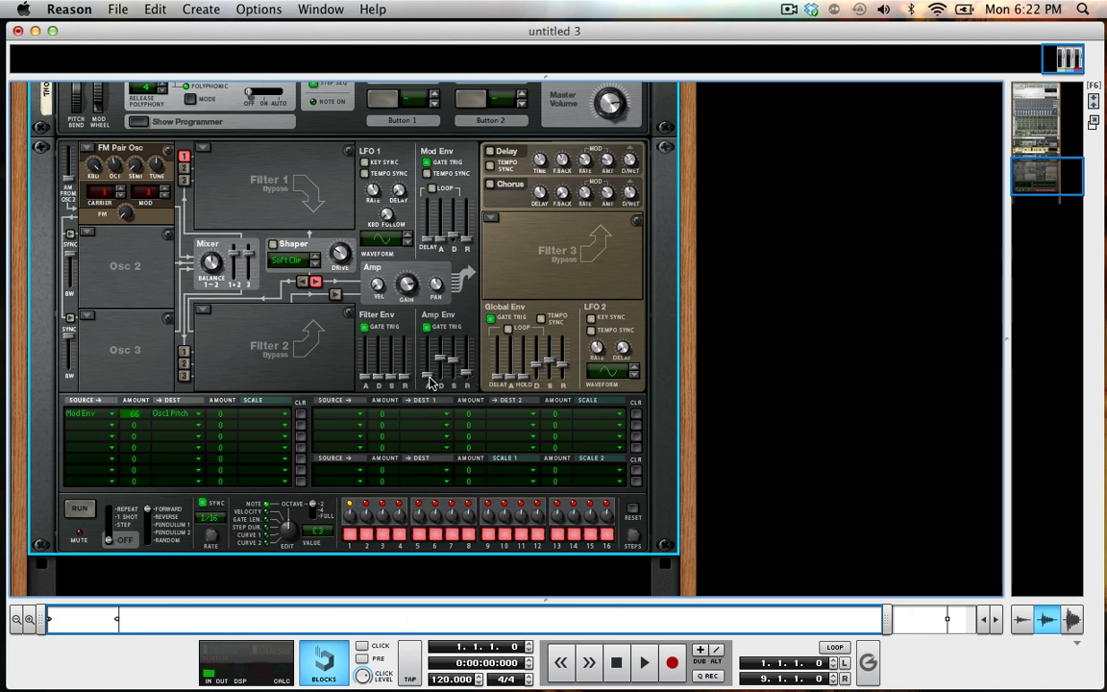
left_click_drag(431, 380, 433, 381)
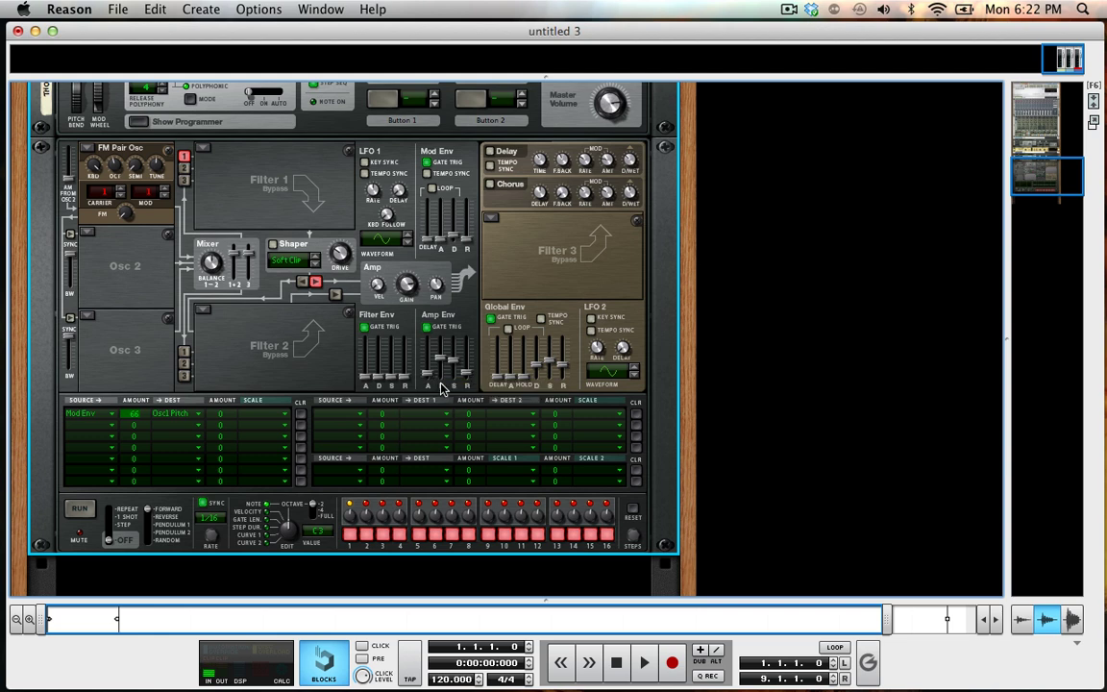
left_click_drag(452, 358, 453, 397)
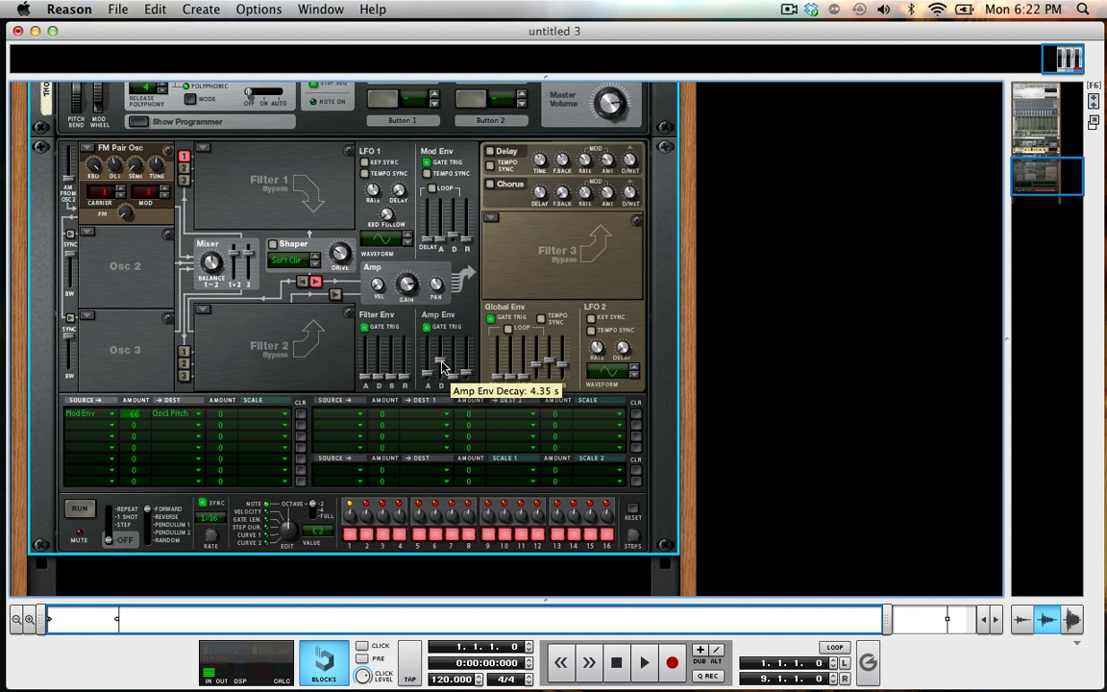
left_click_drag(443, 363, 442, 368)
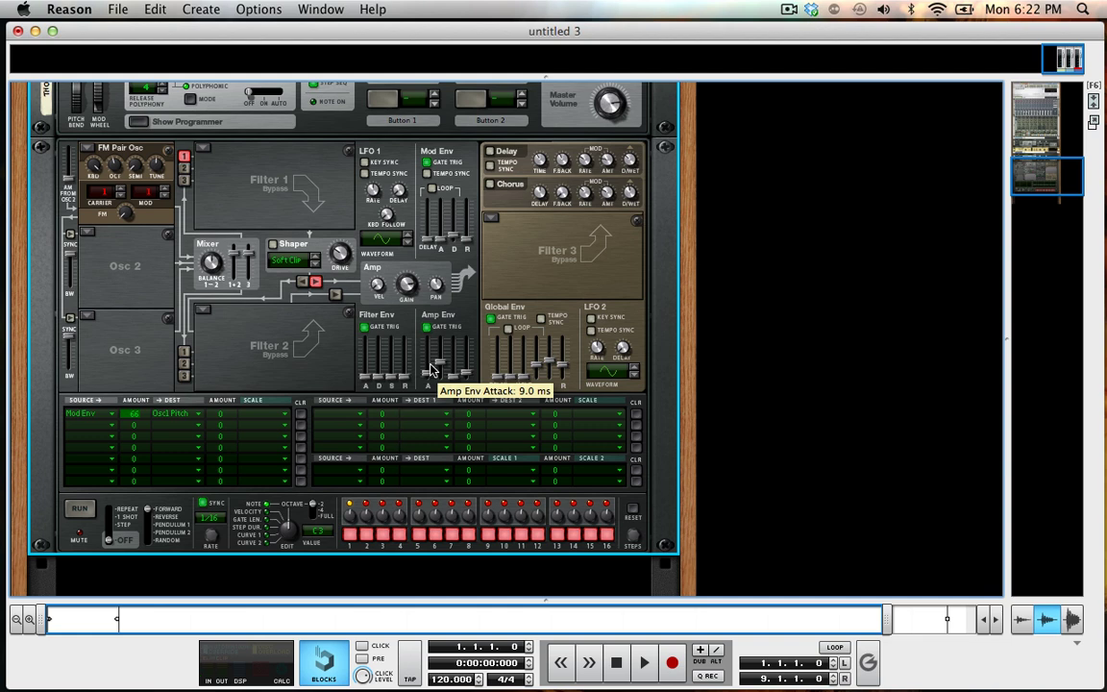
Step: Add an MClass Maximizer effect to the second Thor
scroll(430, 370, "up", 5)
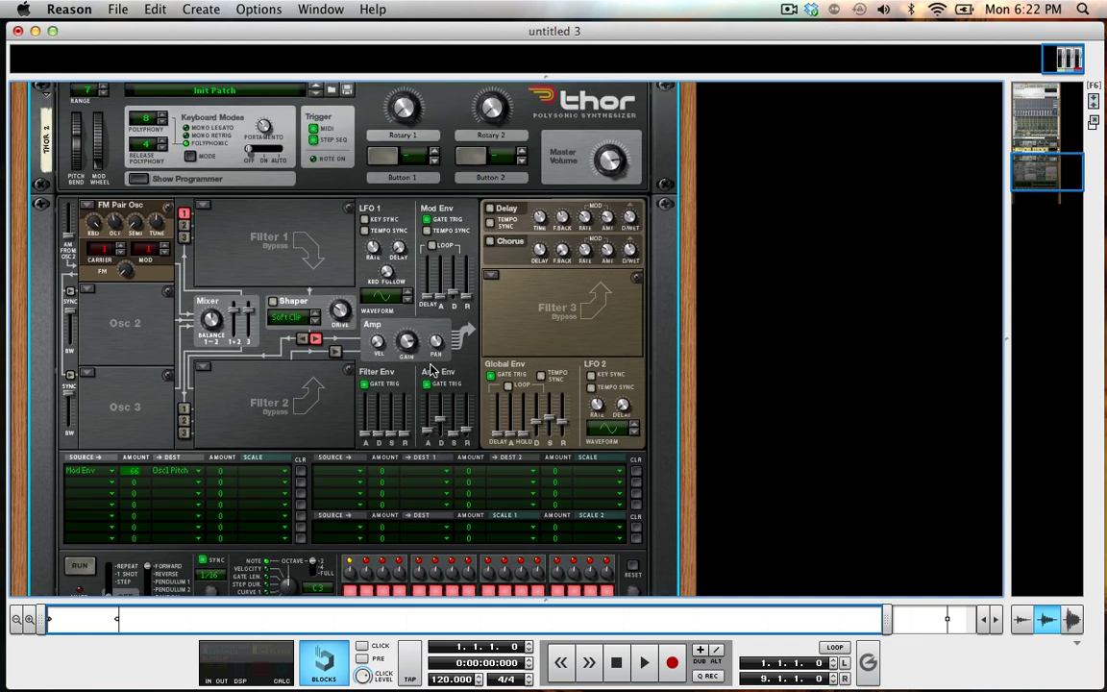
scroll(428, 390, "down", 3)
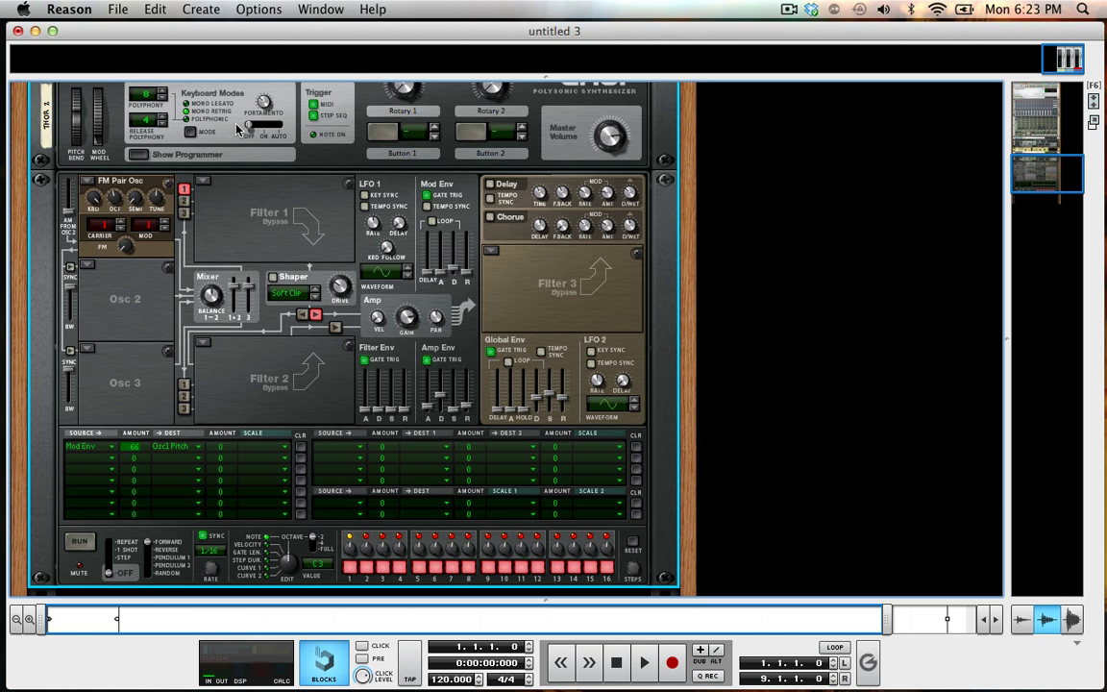
scroll(280, 238, "down", 5)
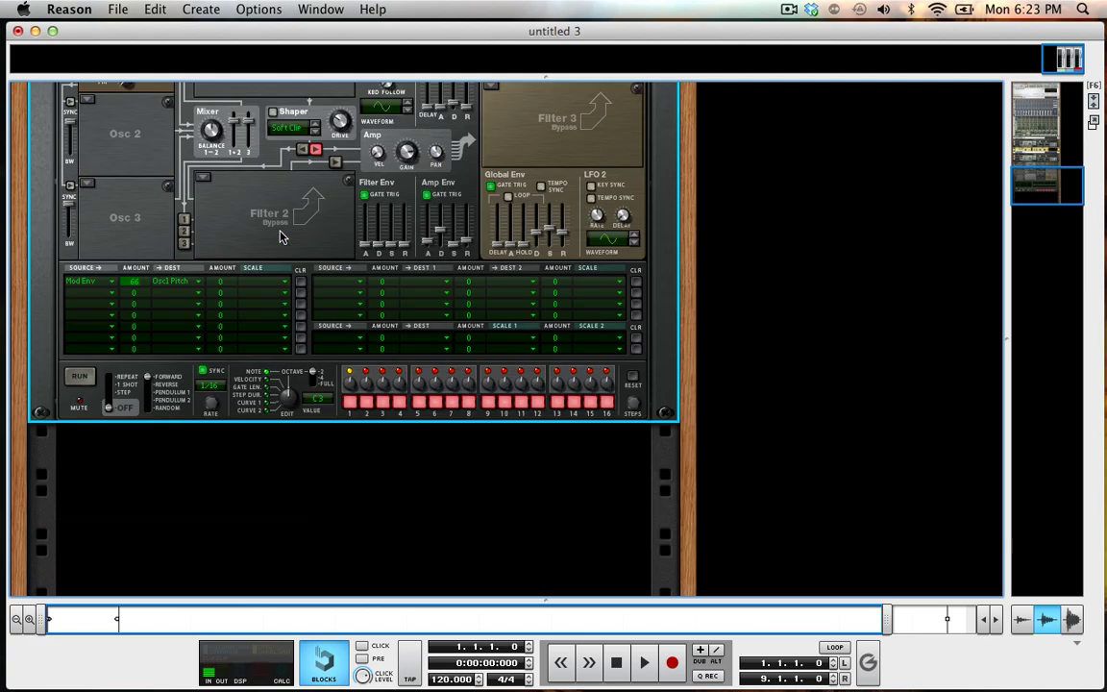
scroll(281, 237, "up", 10)
scroll(251, 202, "down", 9)
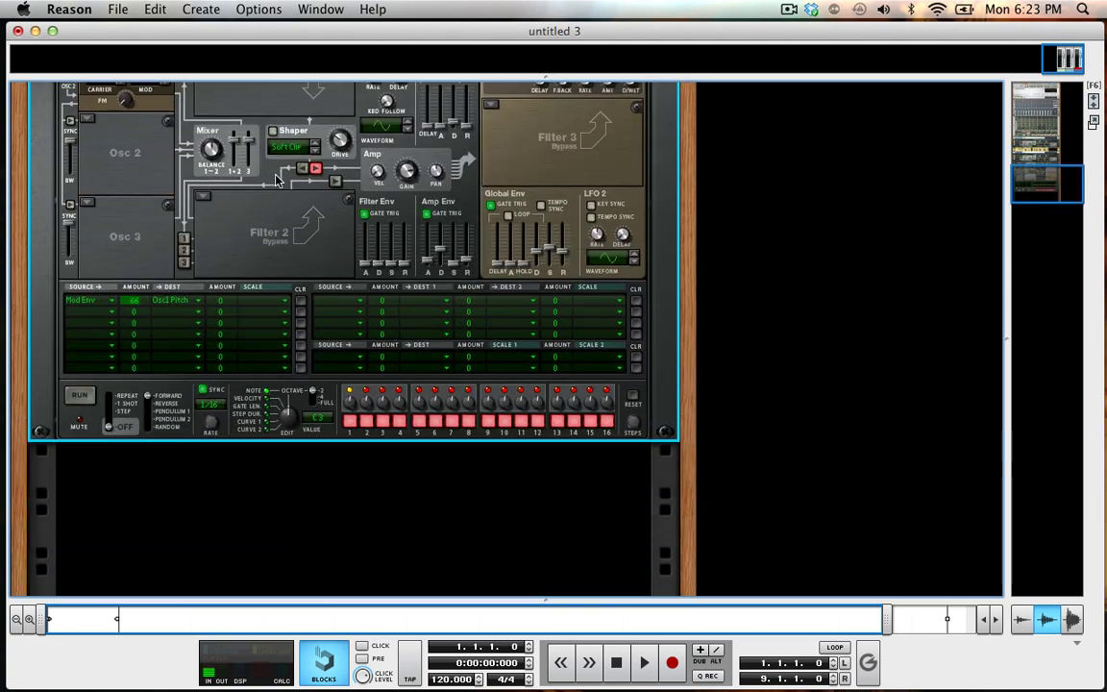
left_click(201, 9)
mouse_move(216, 107)
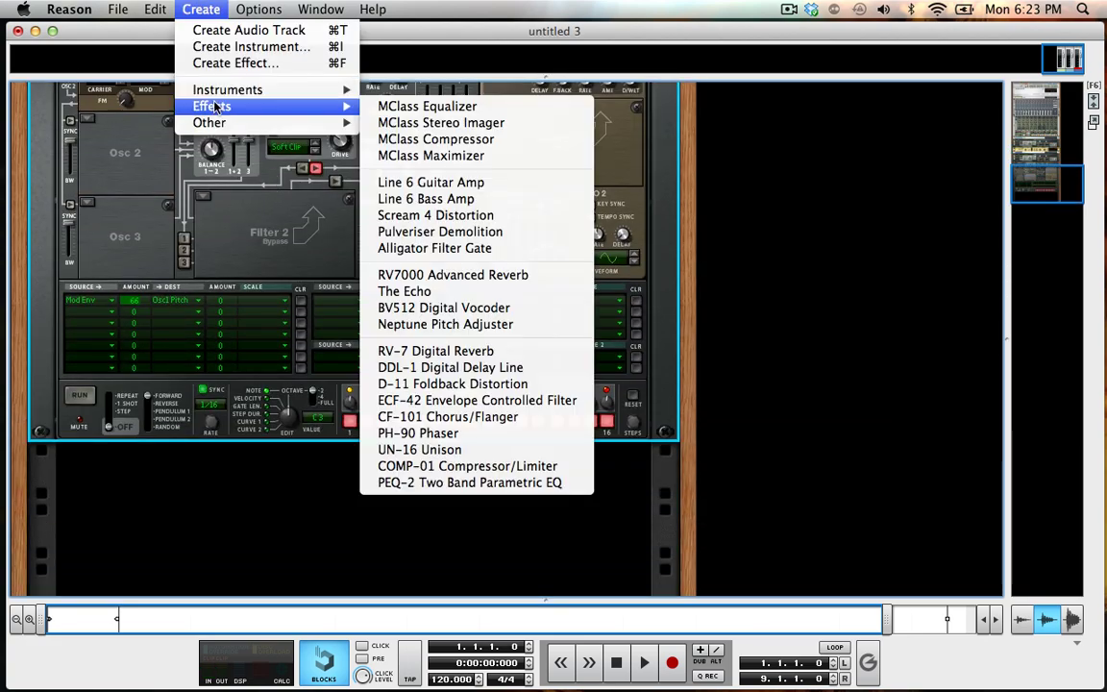
left_click(409, 159)
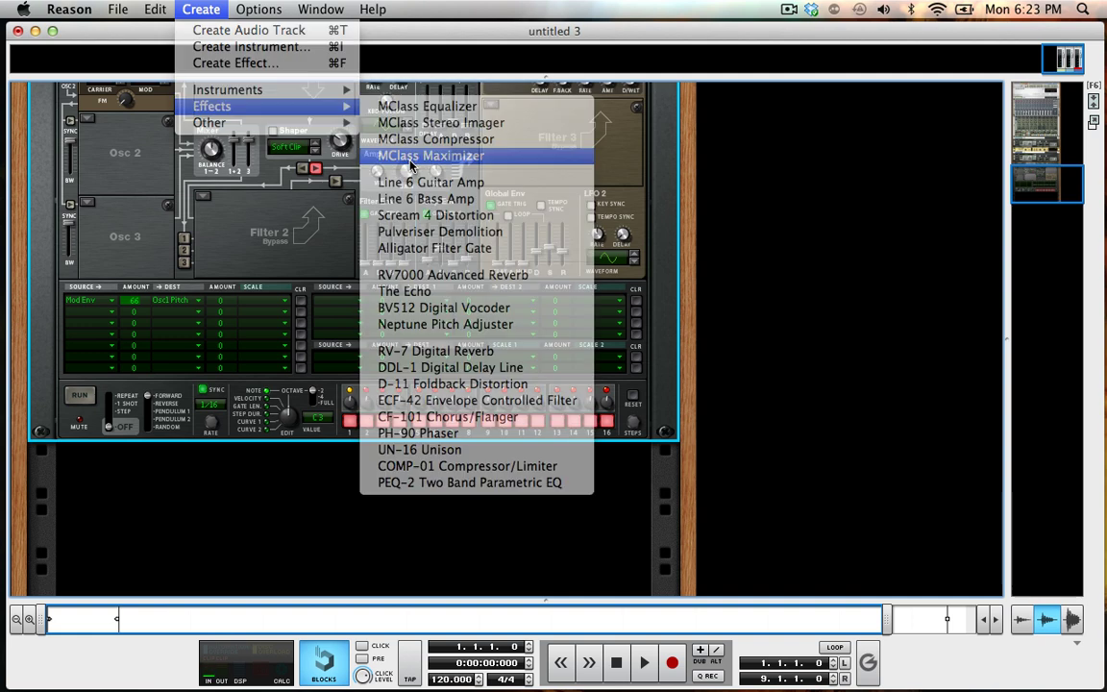